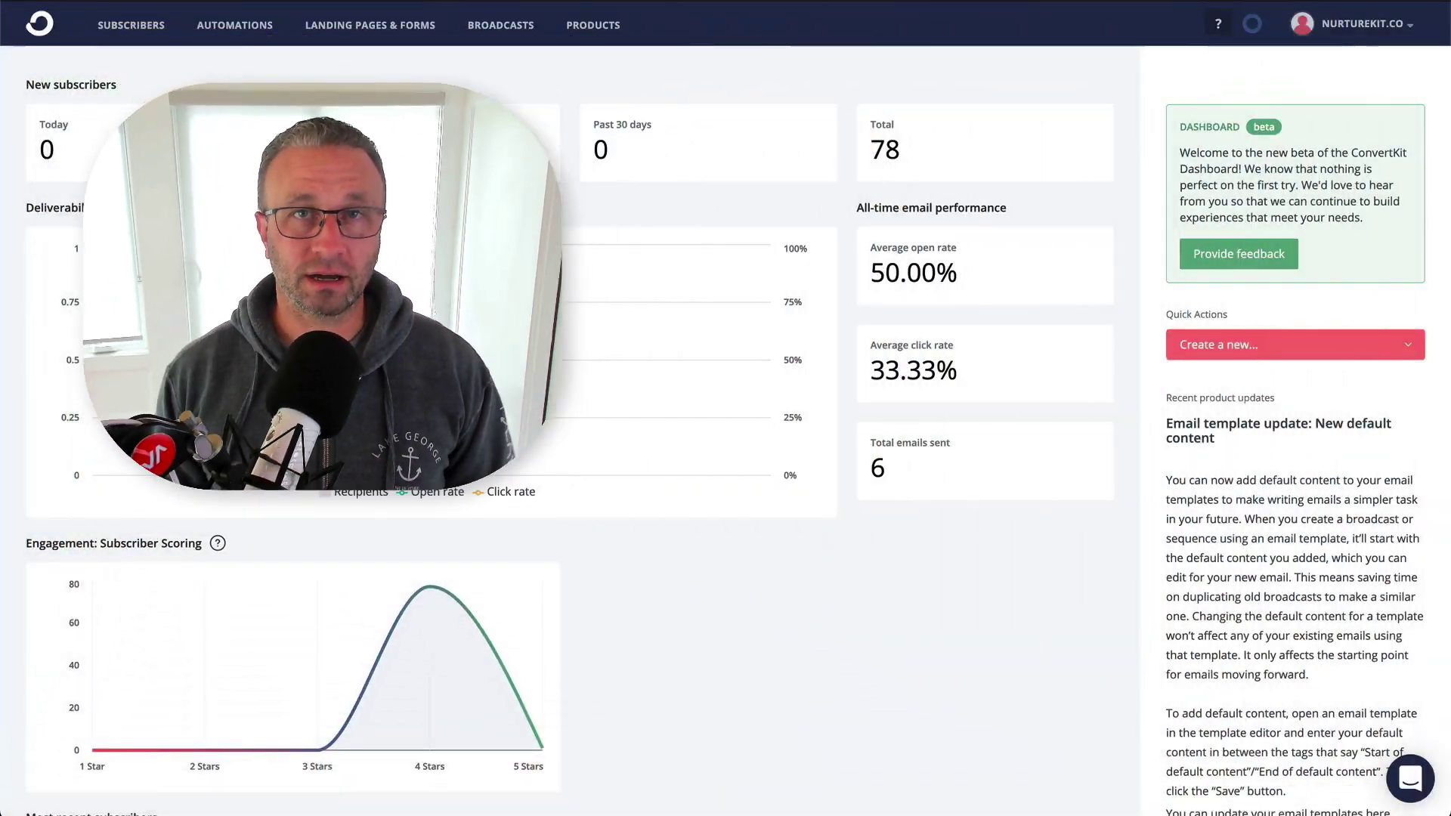
# Open the webinar landing page's incentive email contents from its Incentive settings
pyautogui.click(374, 29)
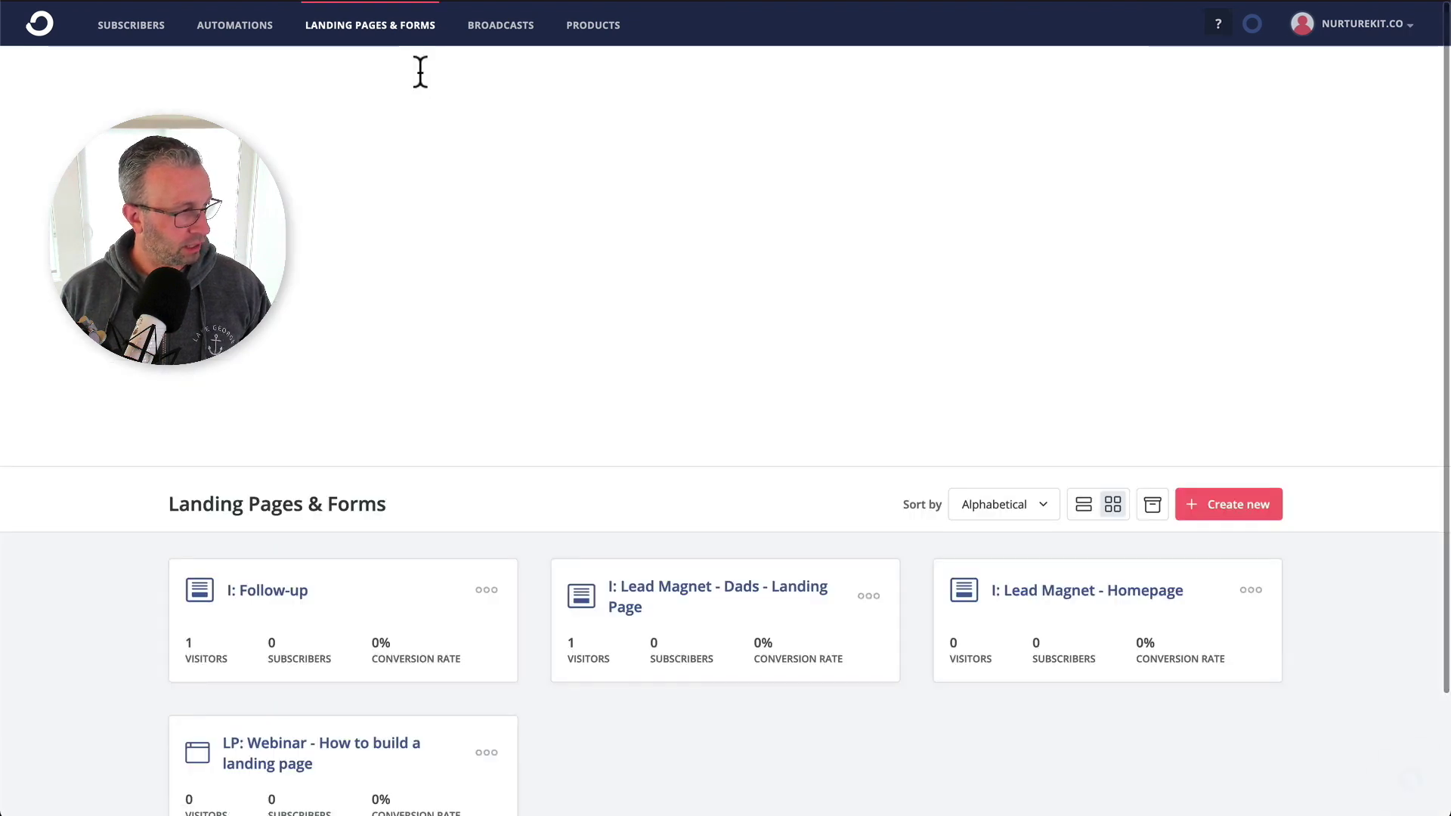
pyautogui.click(349, 749)
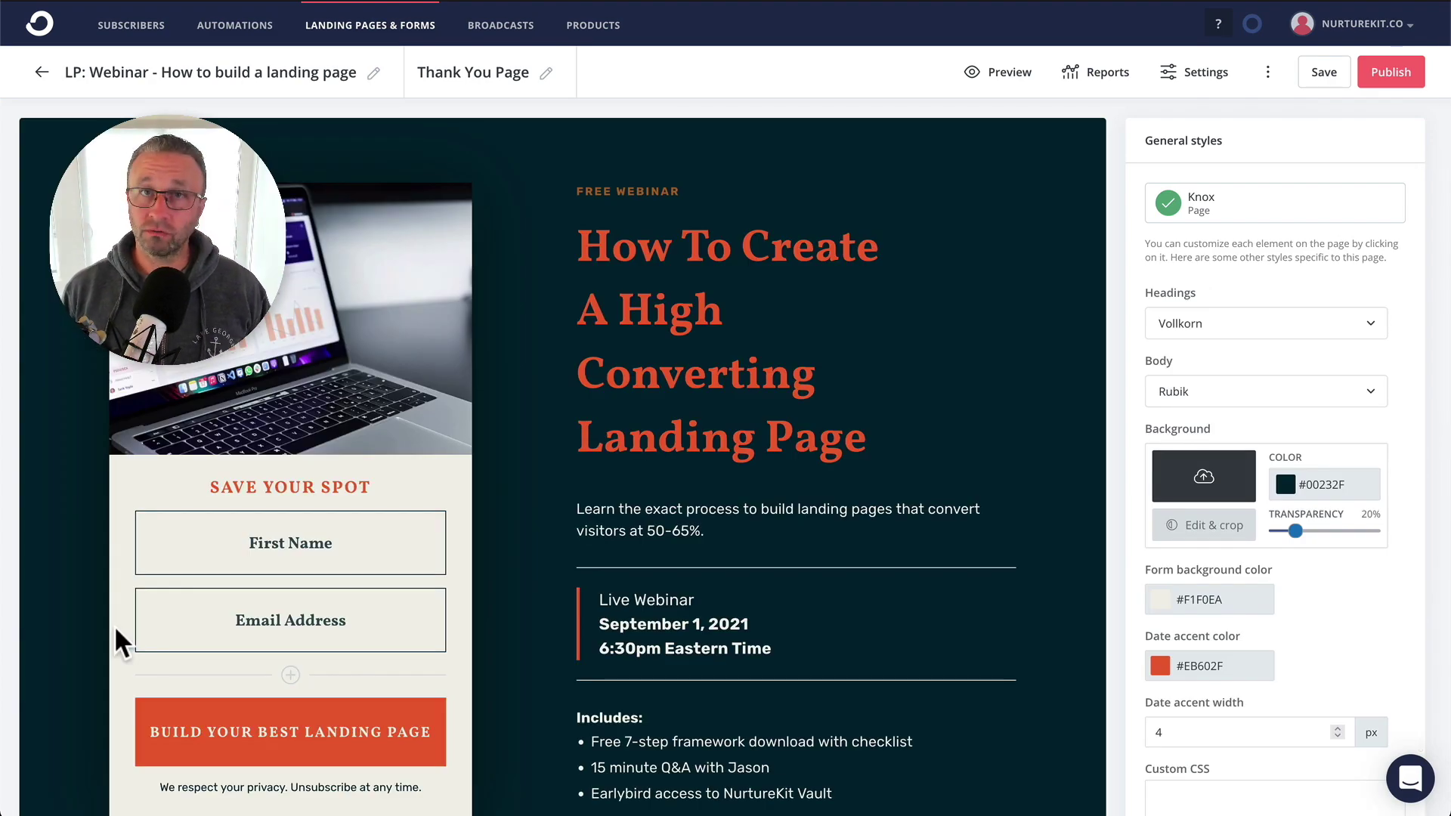
pyautogui.click(1225, 76)
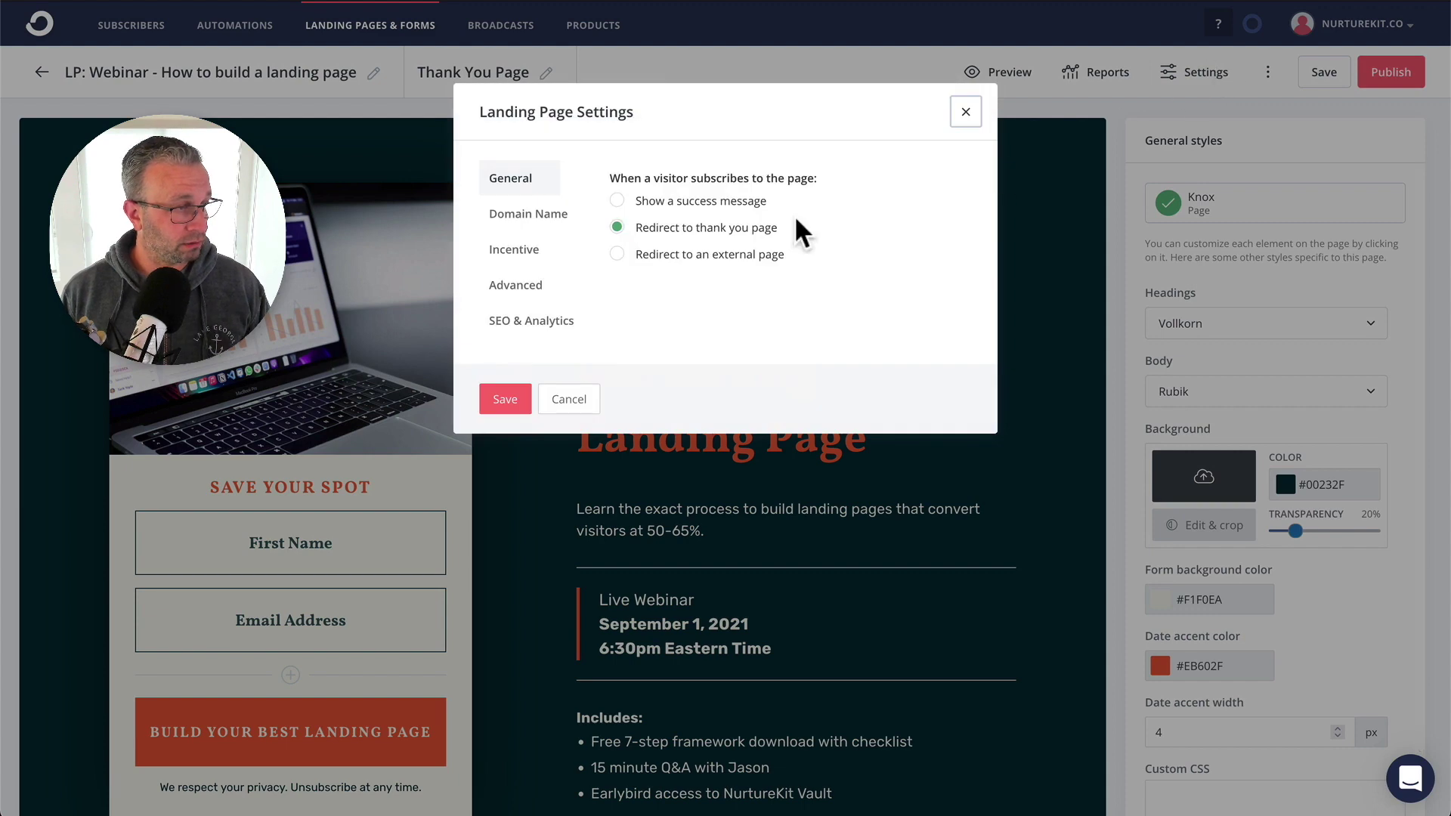
pyautogui.click(522, 257)
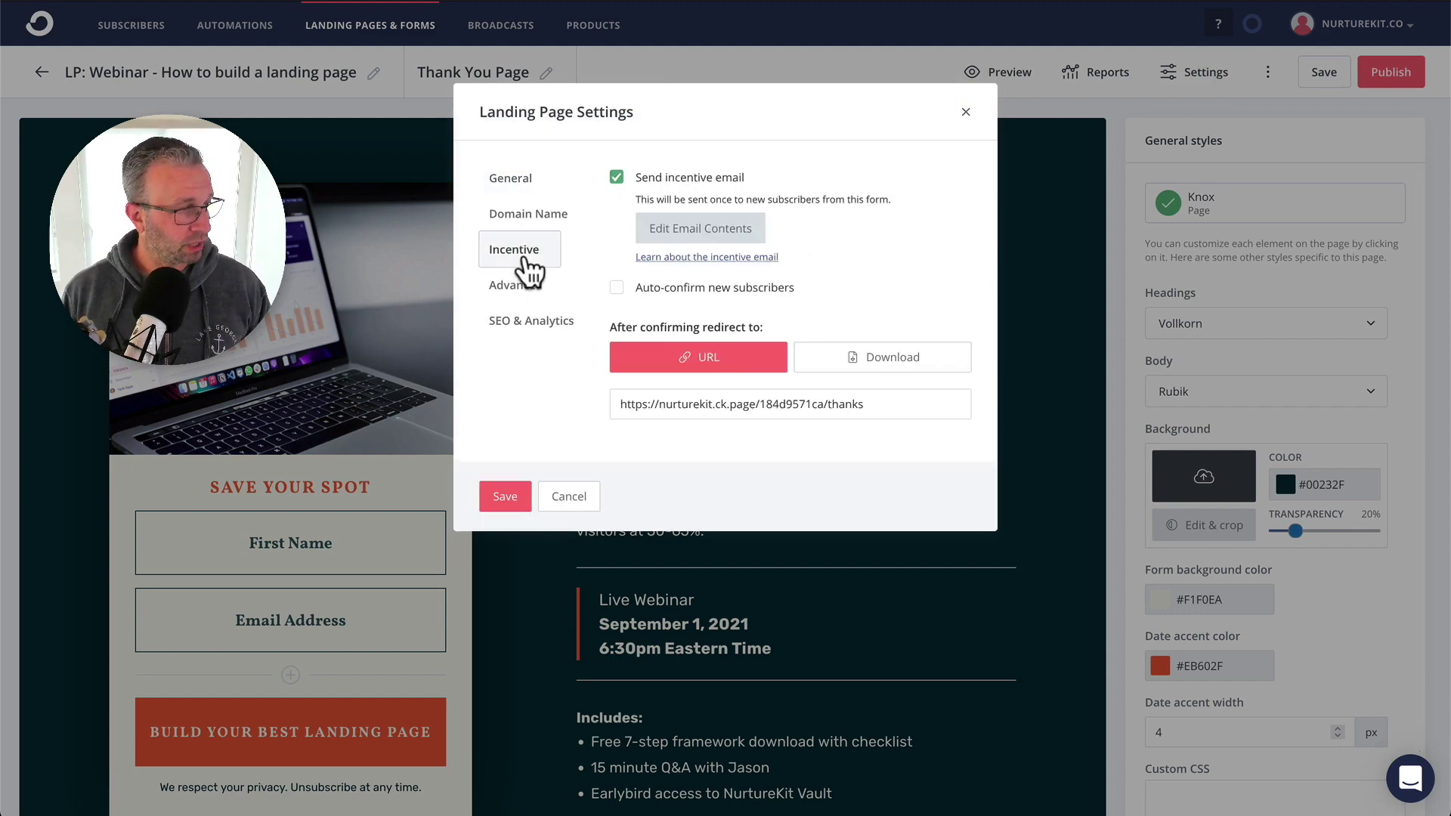
pyautogui.click(683, 231)
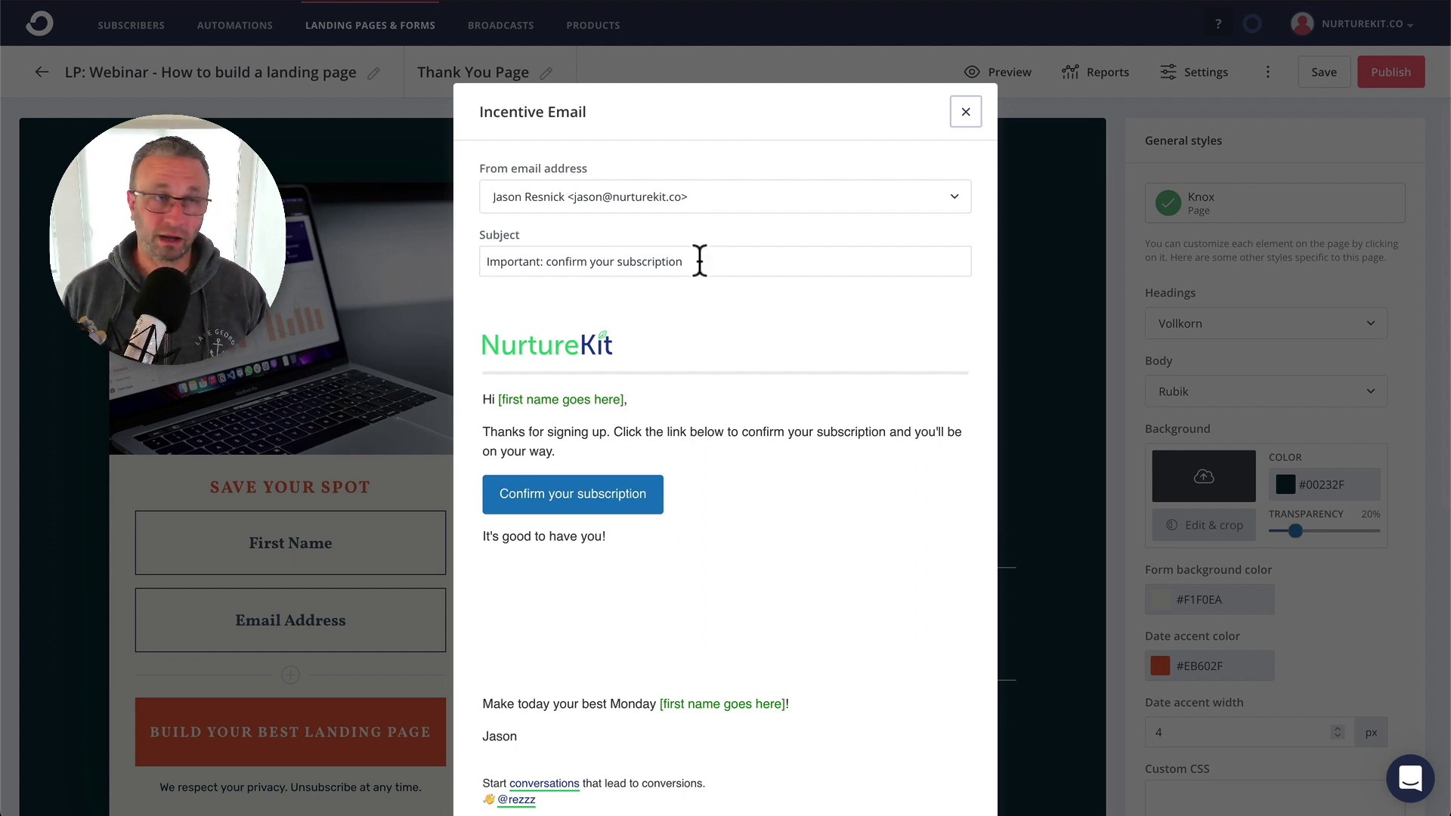
# Replace the incentive email subject with 'Almost there...check inside for your link'
pyautogui.moveTo(722, 265); pyautogui.dragTo(453, 264)
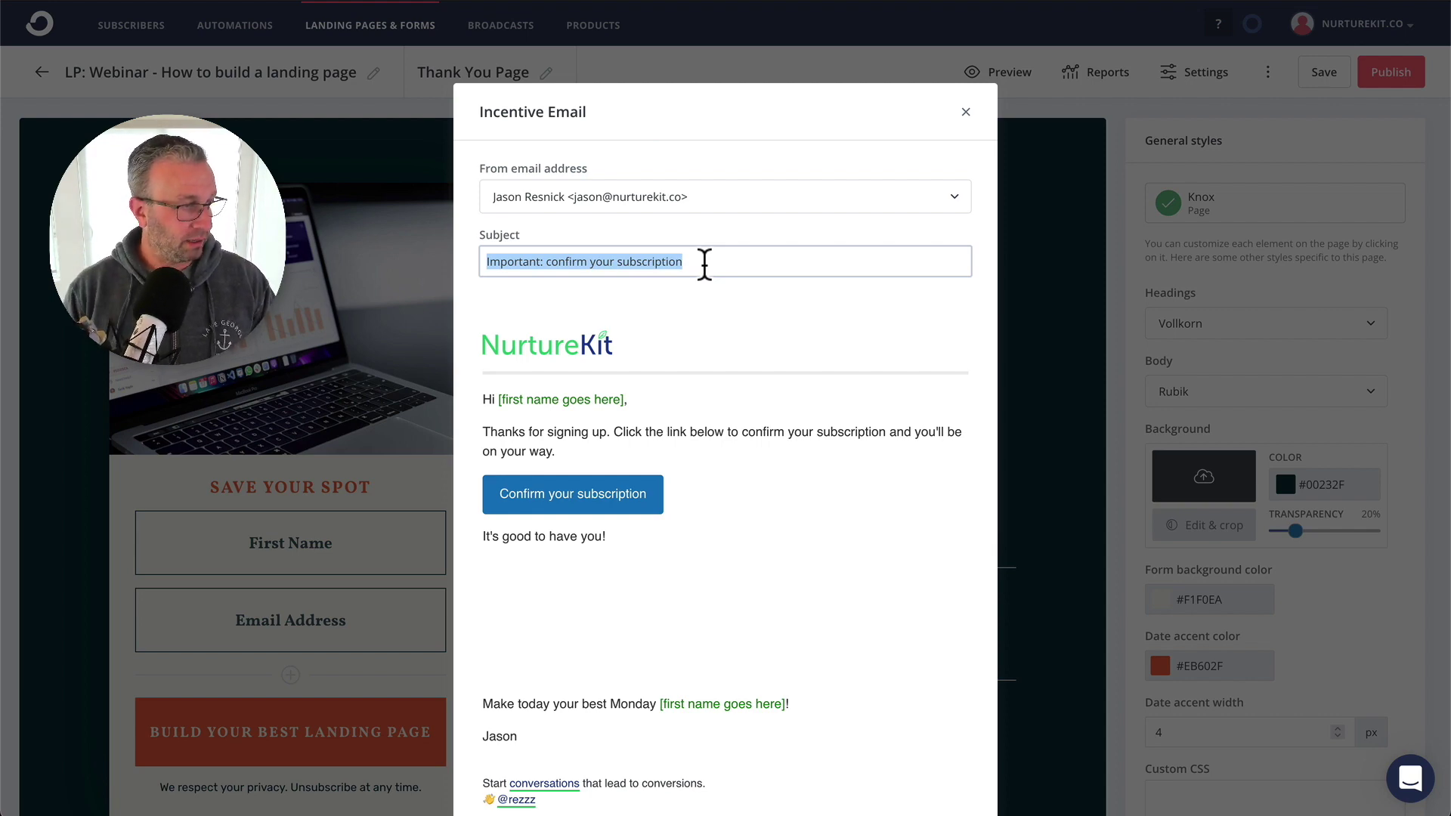
pyautogui.write('Almost there...check inside for your link')
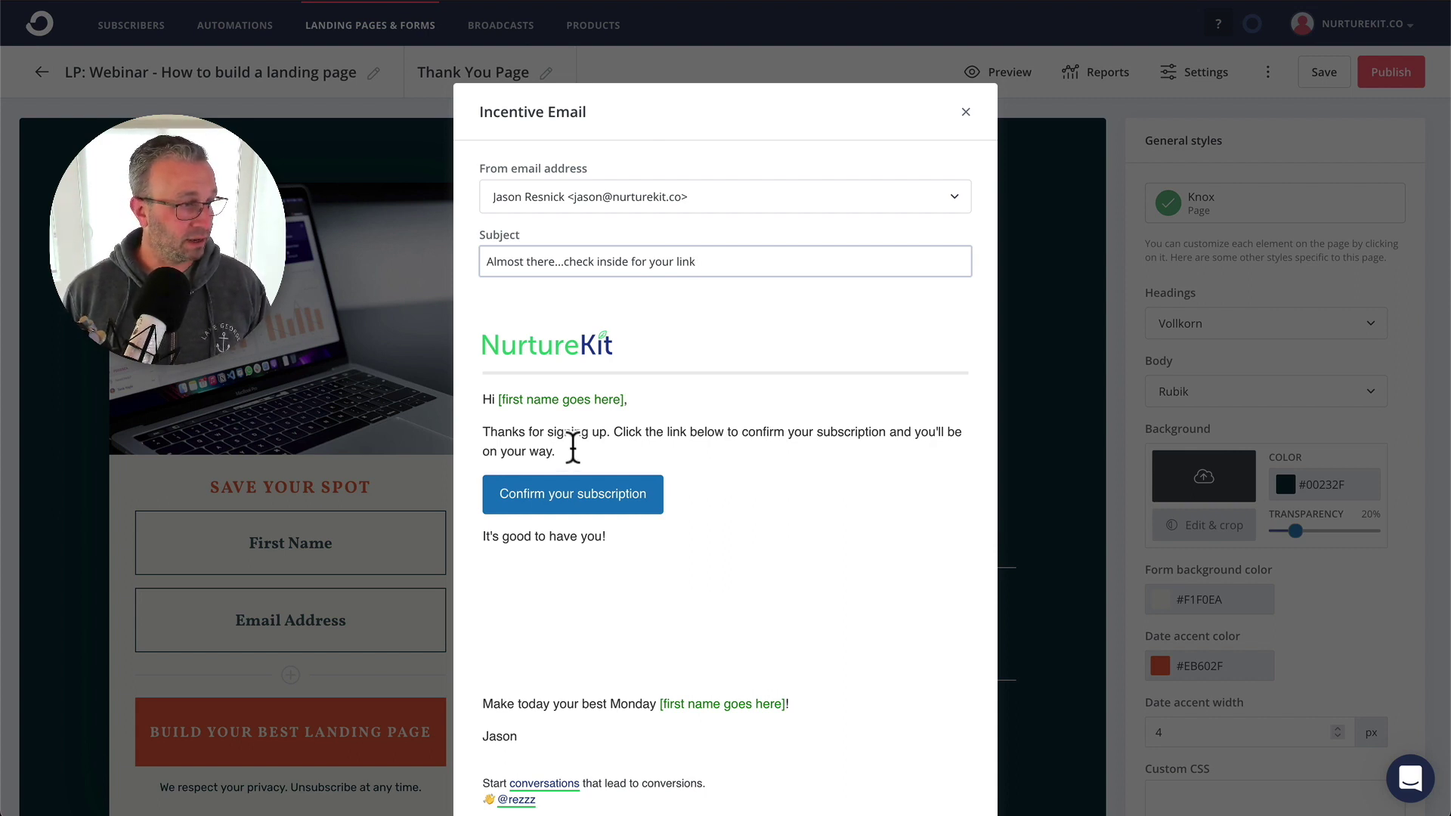
# Split the body, reword it to 'get your link and mark your calendar', and delete 'Thanks for signing up.'
pyautogui.click(616, 431)
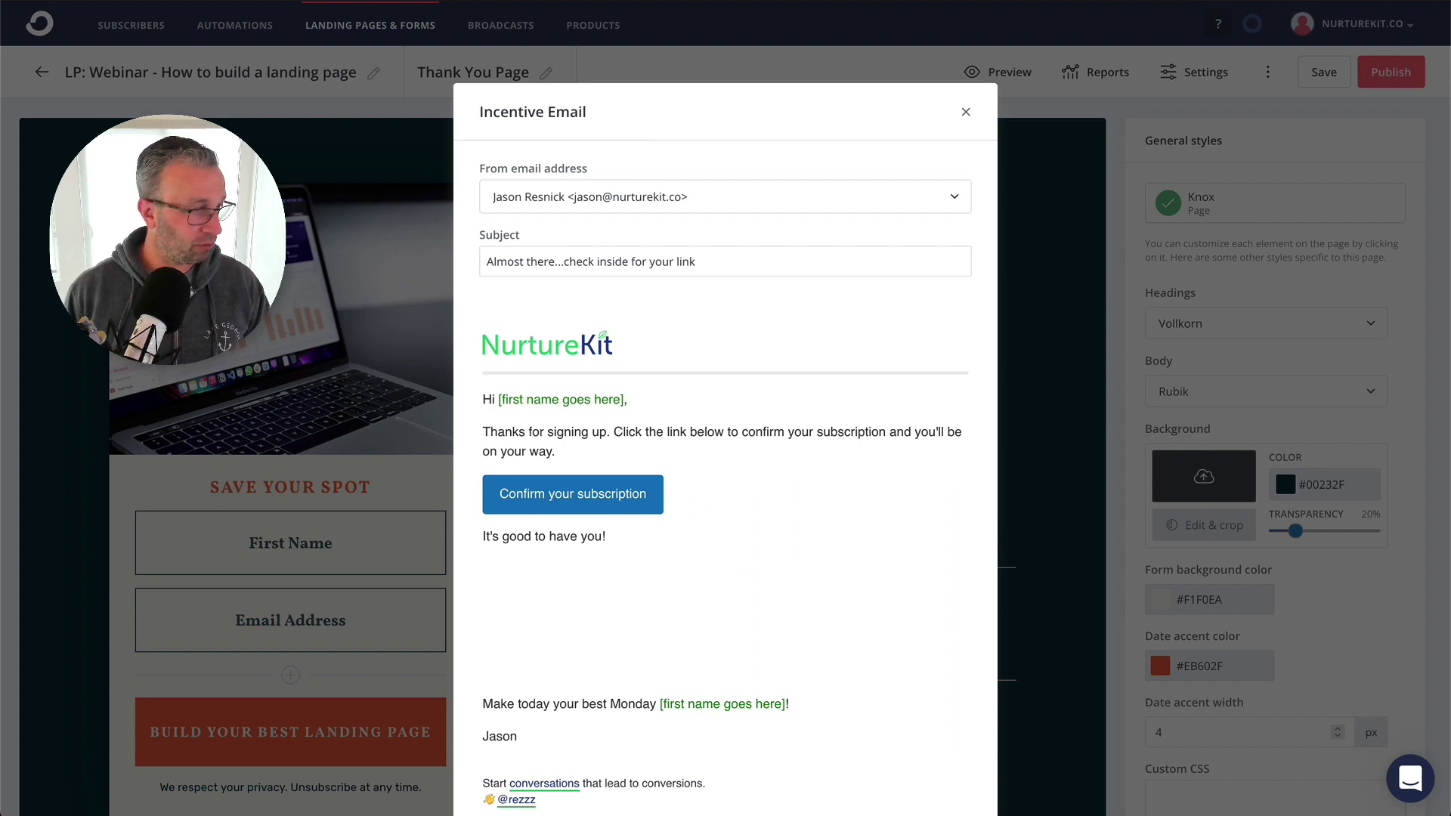
pyautogui.press('Return')
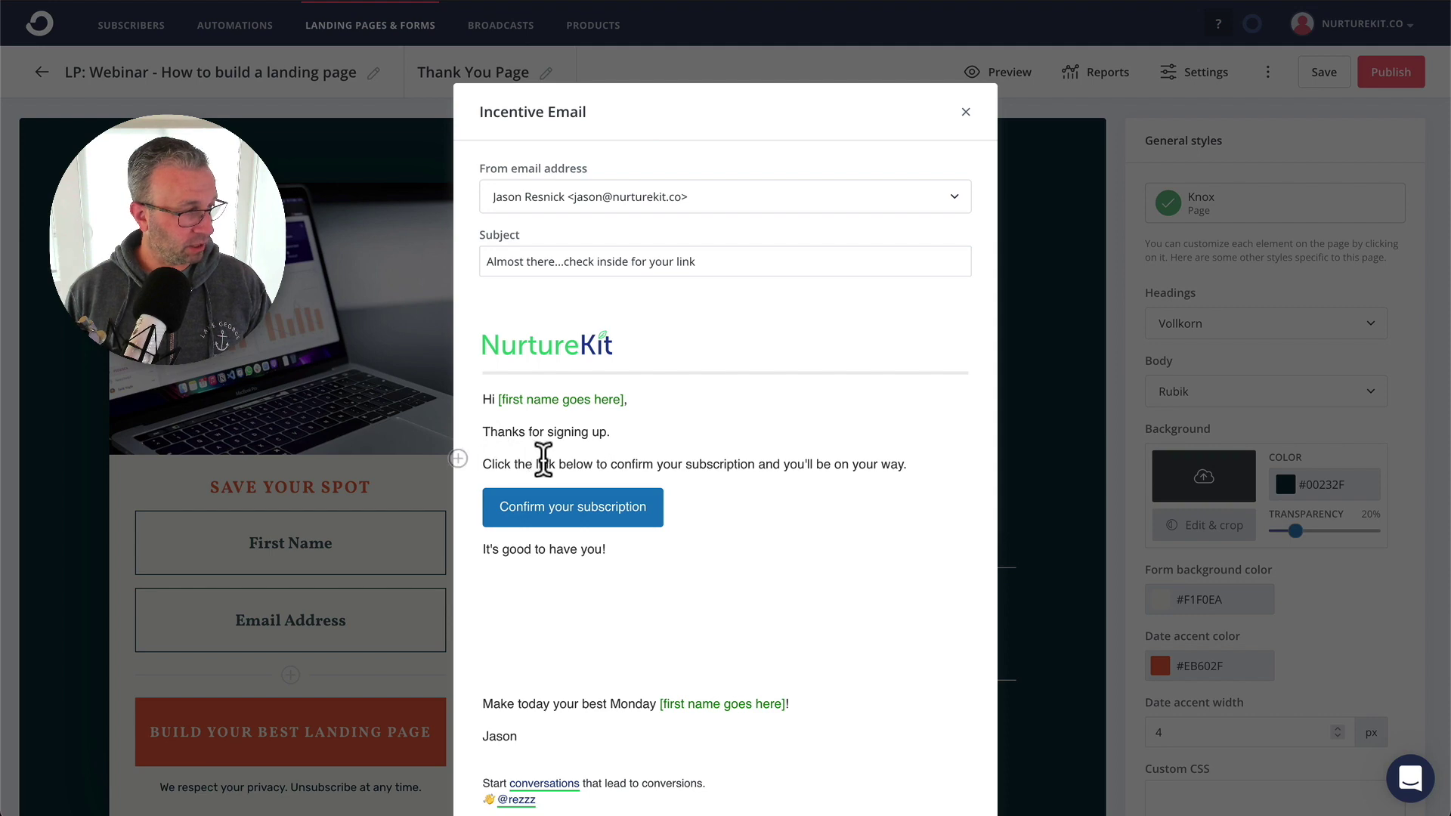
pyautogui.moveTo(597, 464); pyautogui.dragTo(930, 463)
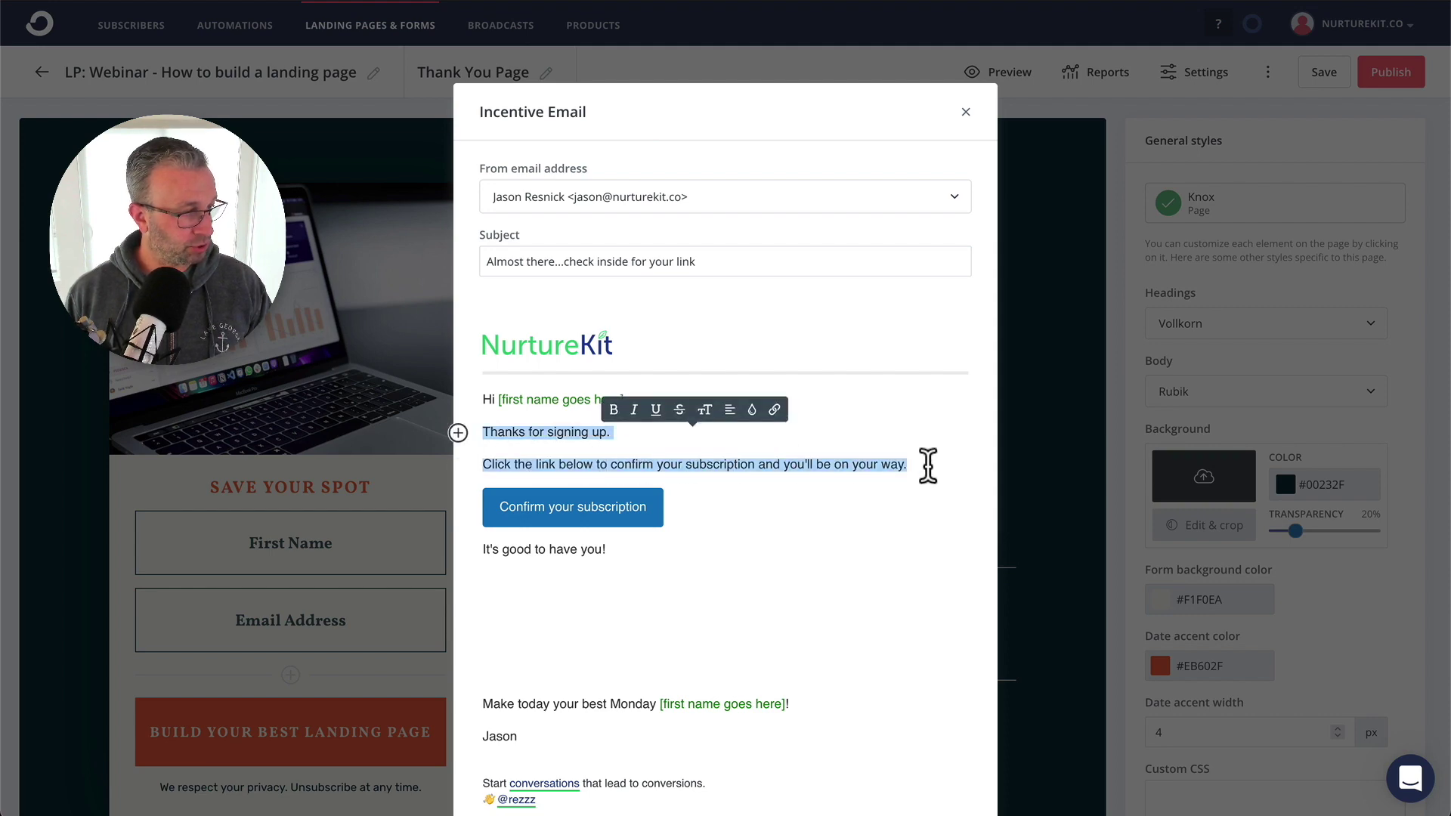
pyautogui.write('to get your link and mark your calendar')
pyautogui.moveTo(625, 427); pyautogui.dragTo(484, 428)
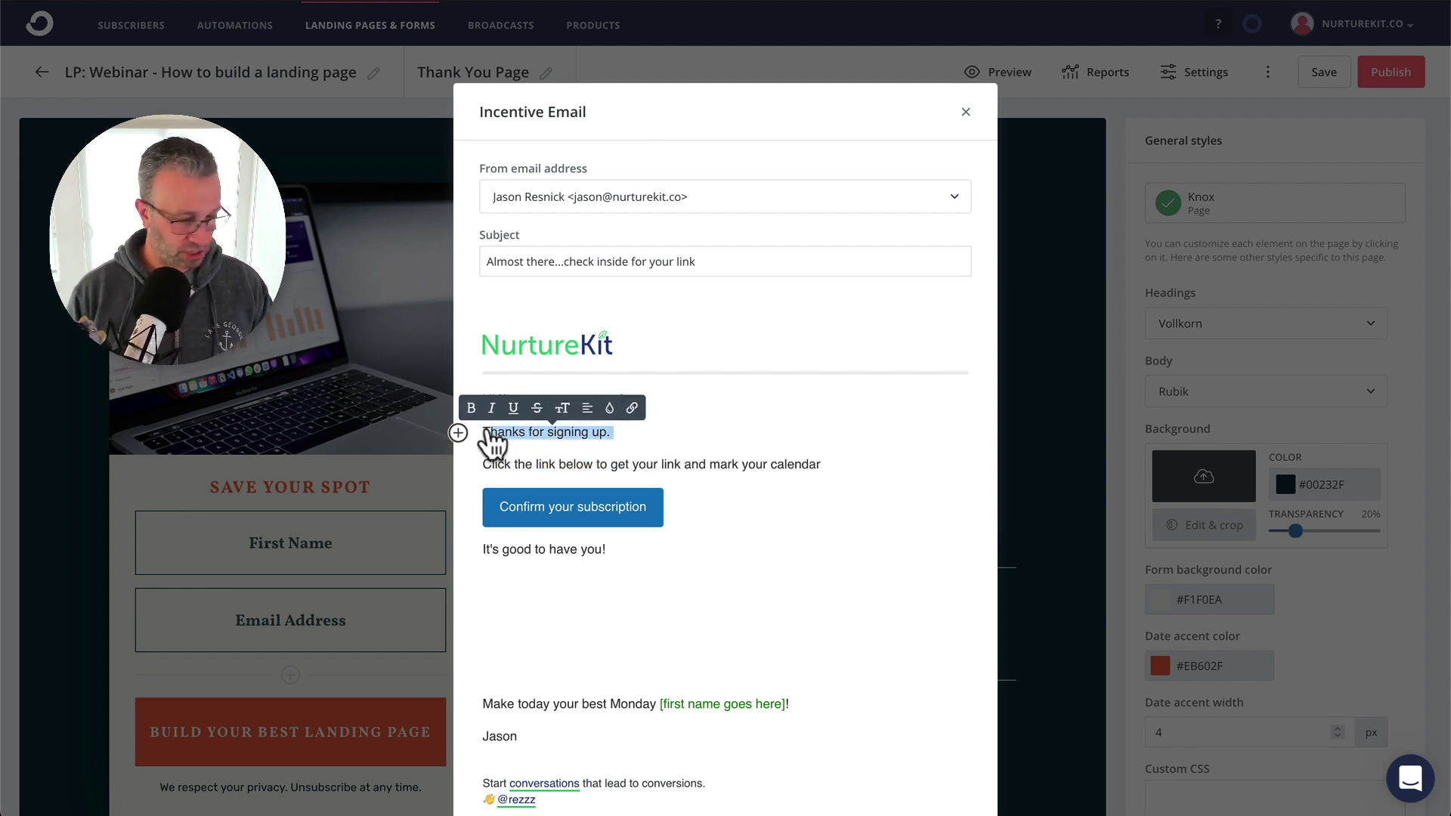
pyautogui.press('BackSpace')
pyautogui.write('Y')
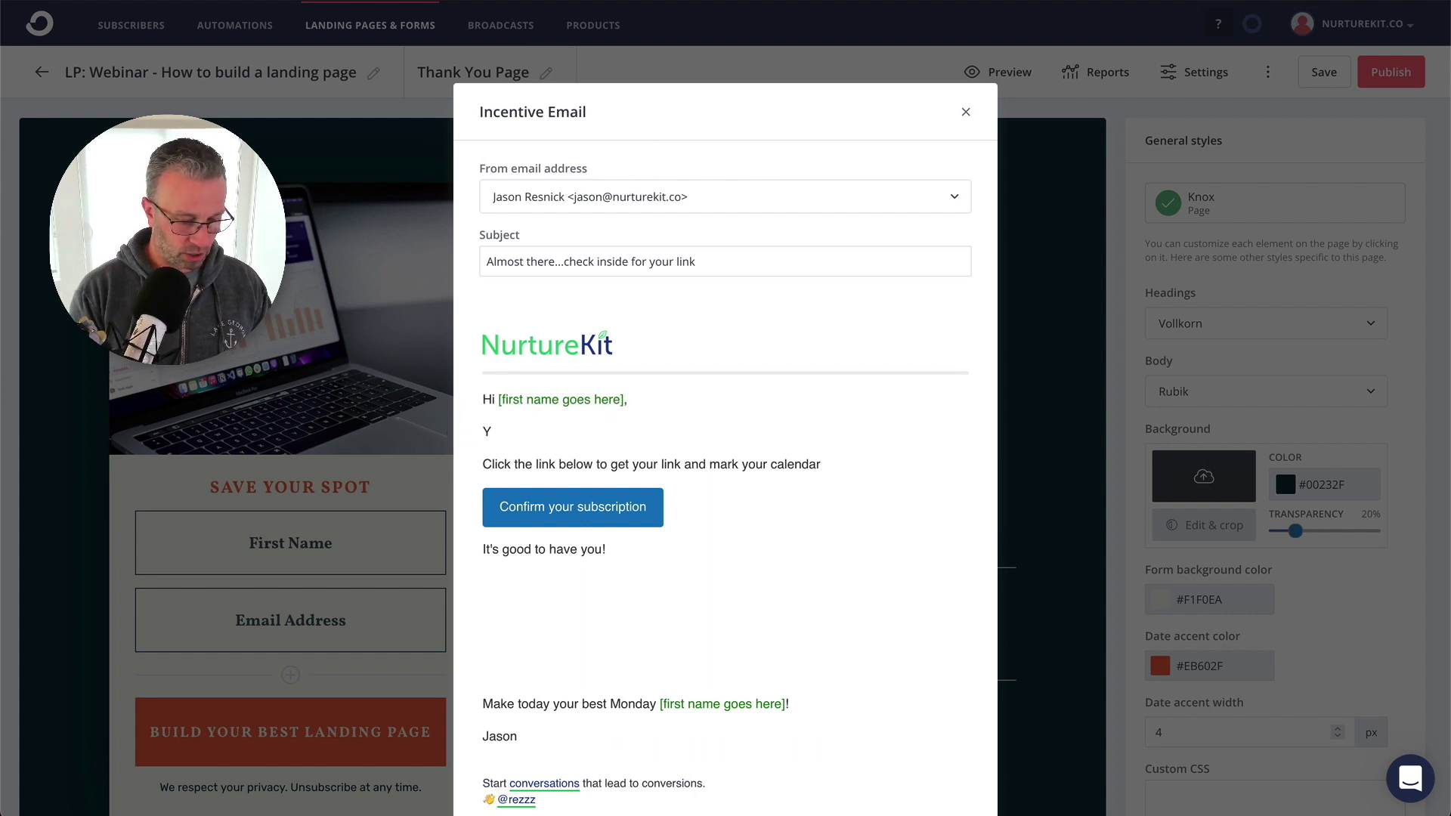
# Finish the 'You're' opener and relabel the button 'Click here and mark your calendar with your link to join'
pyautogui.write("ou're In!")
pyautogui.click(622, 507)
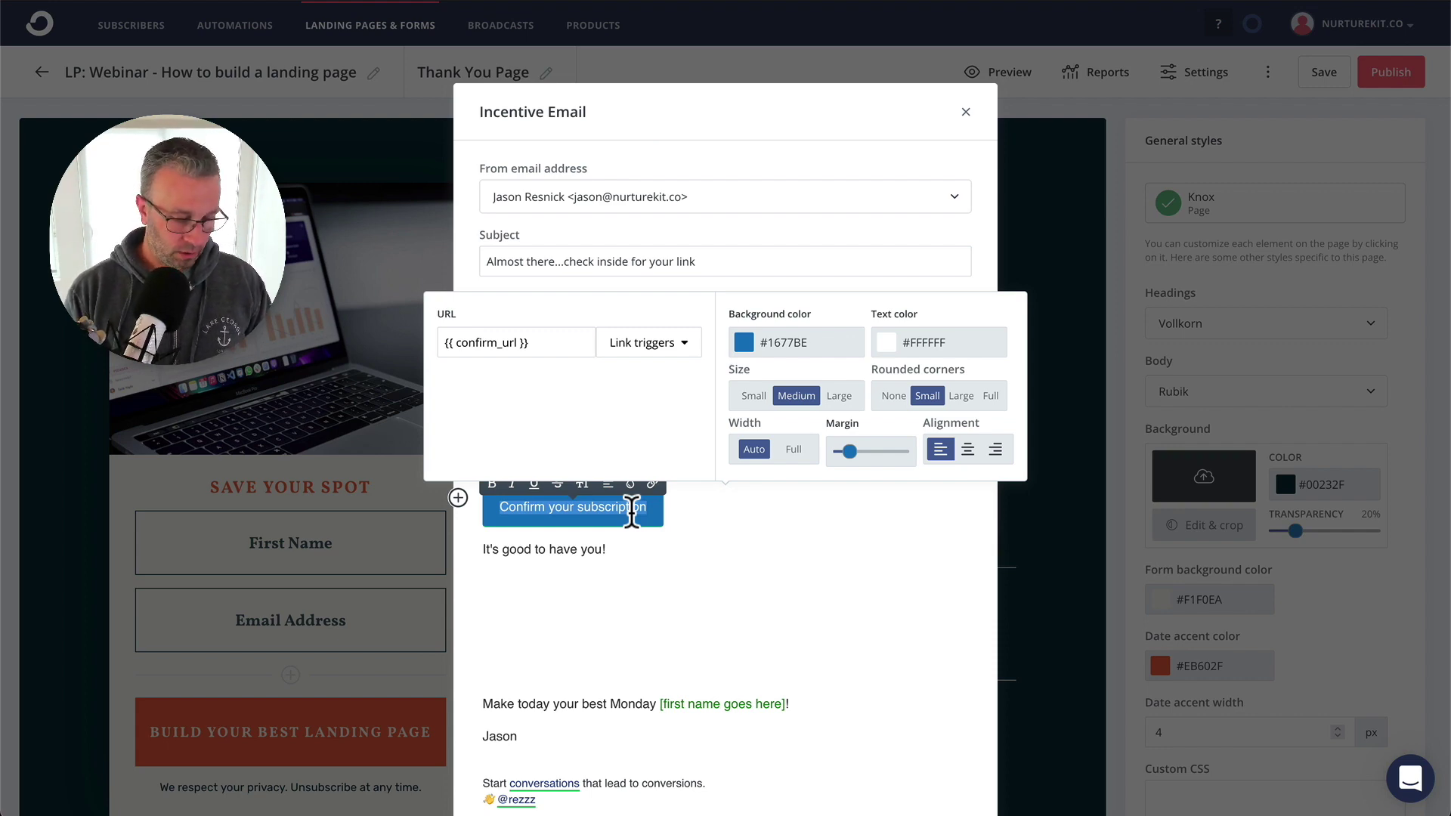
pyautogui.write('Click here')
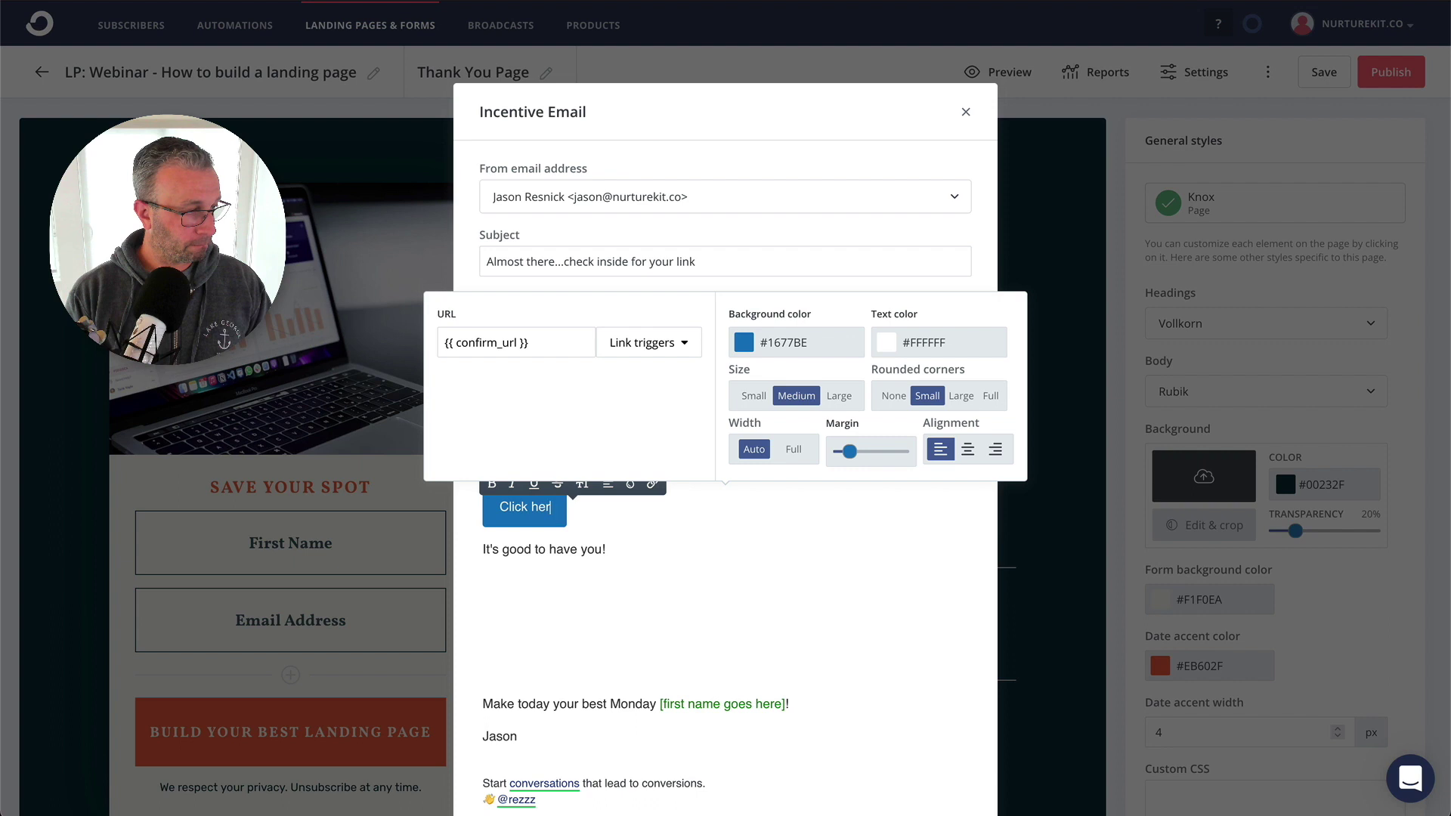
pyautogui.write(' and mark your calendar with your link to join')
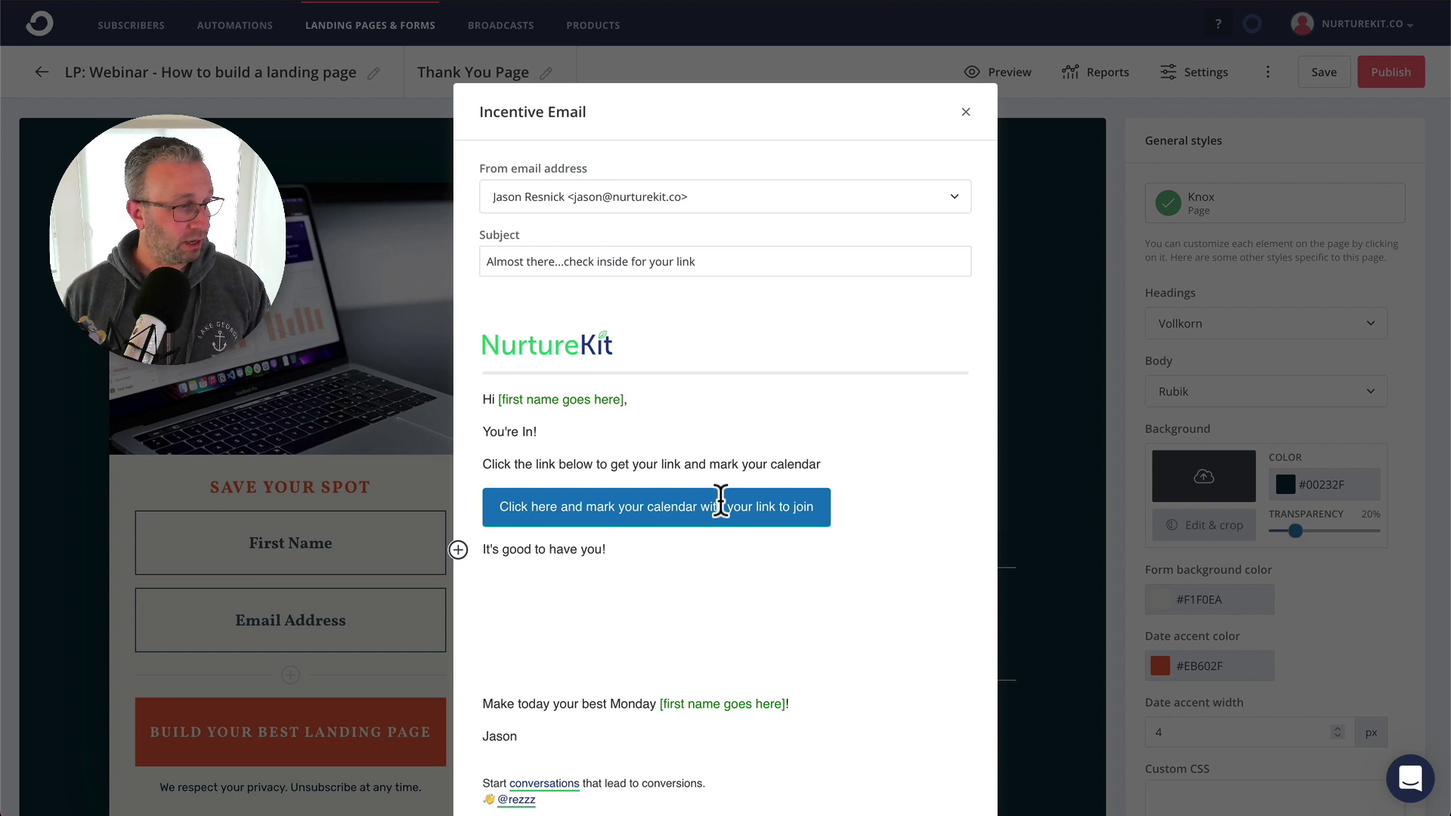
# Change the confirm button's background colour from blue to green #2ECC71
pyautogui.click(720, 501)
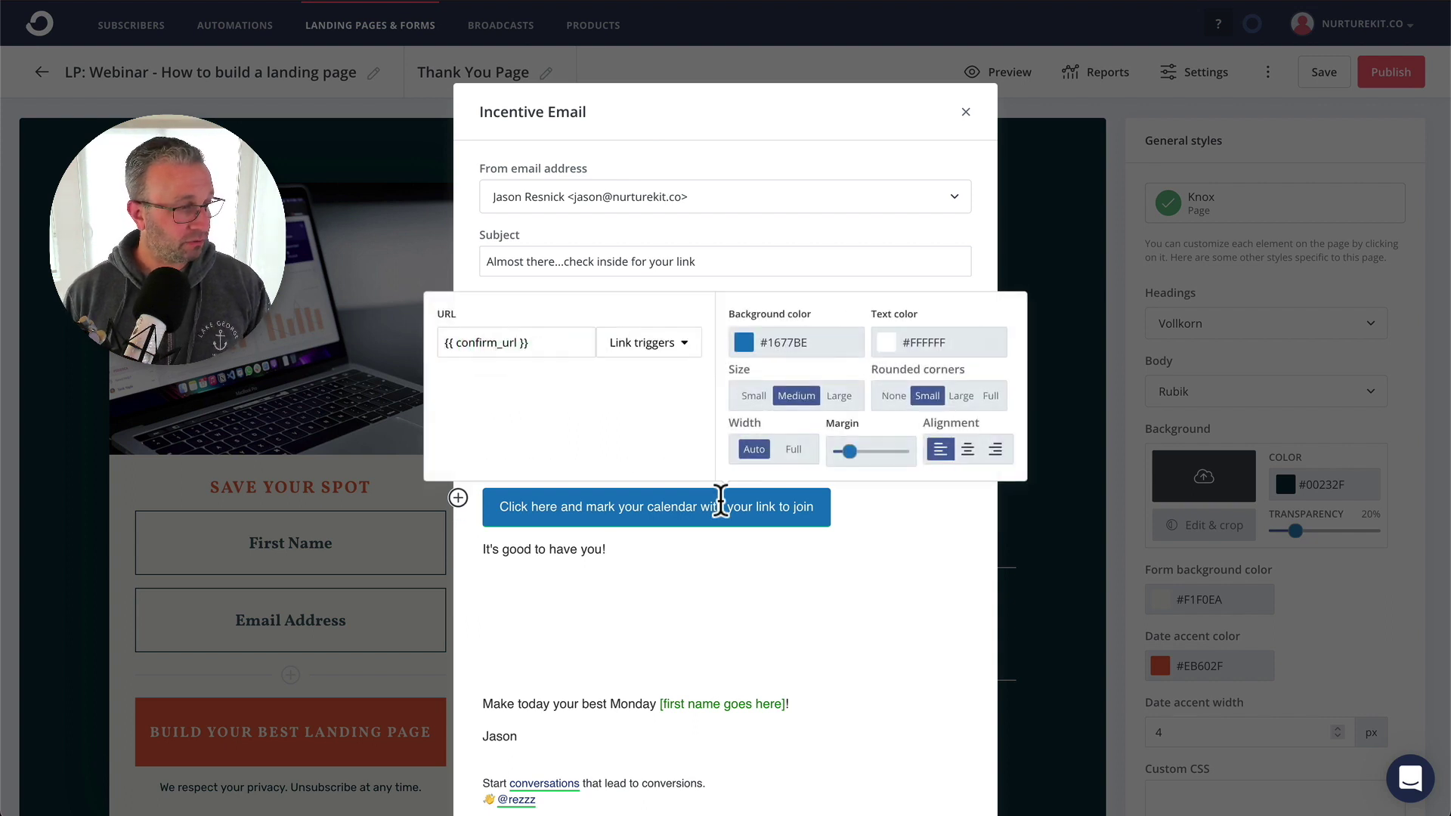
pyautogui.click(789, 343)
pyautogui.doubleClick(829, 345)
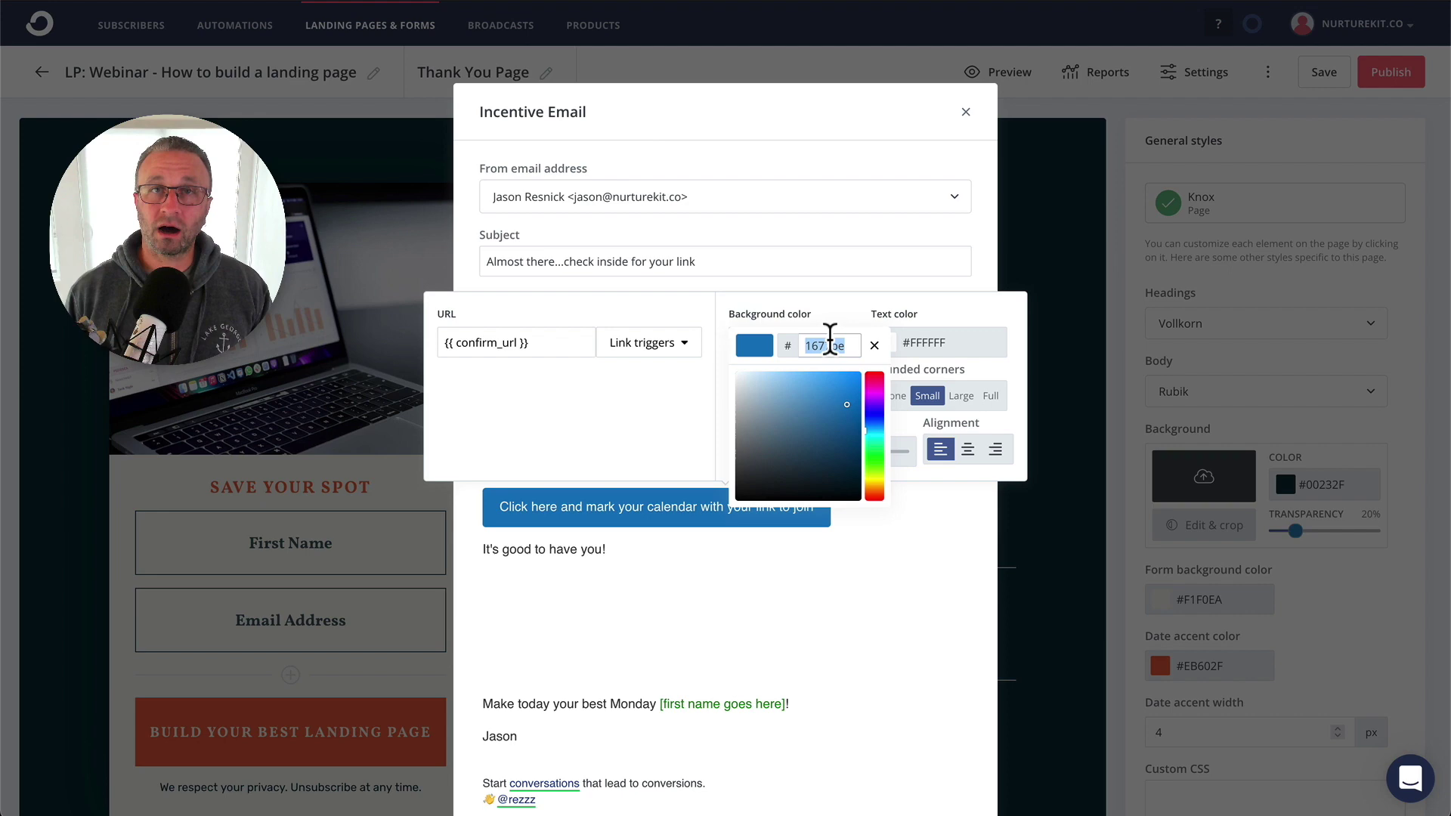
pyautogui.press('BackSpace')
pyautogui.write(';nk')
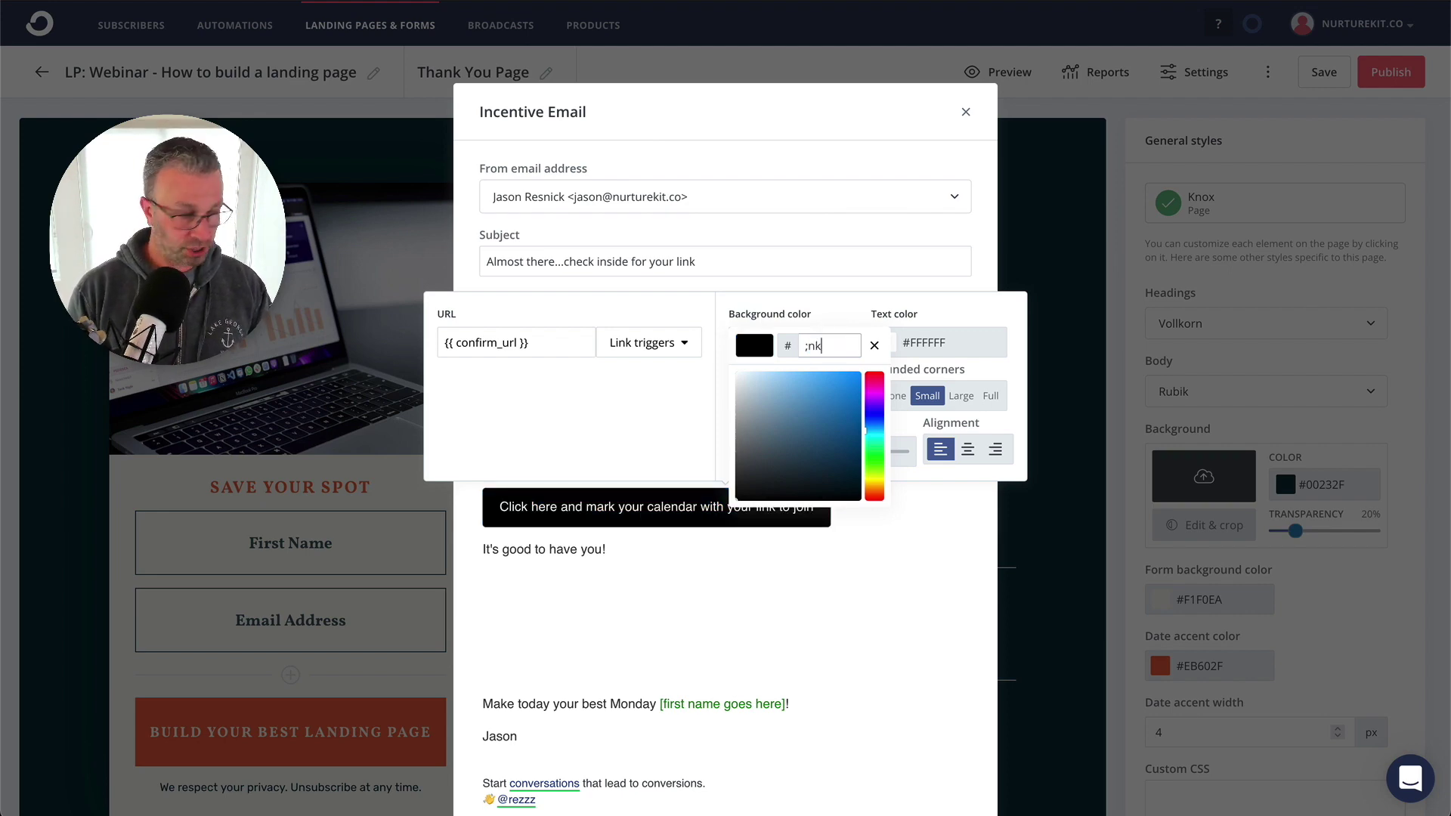
pyautogui.write('2ECC71')
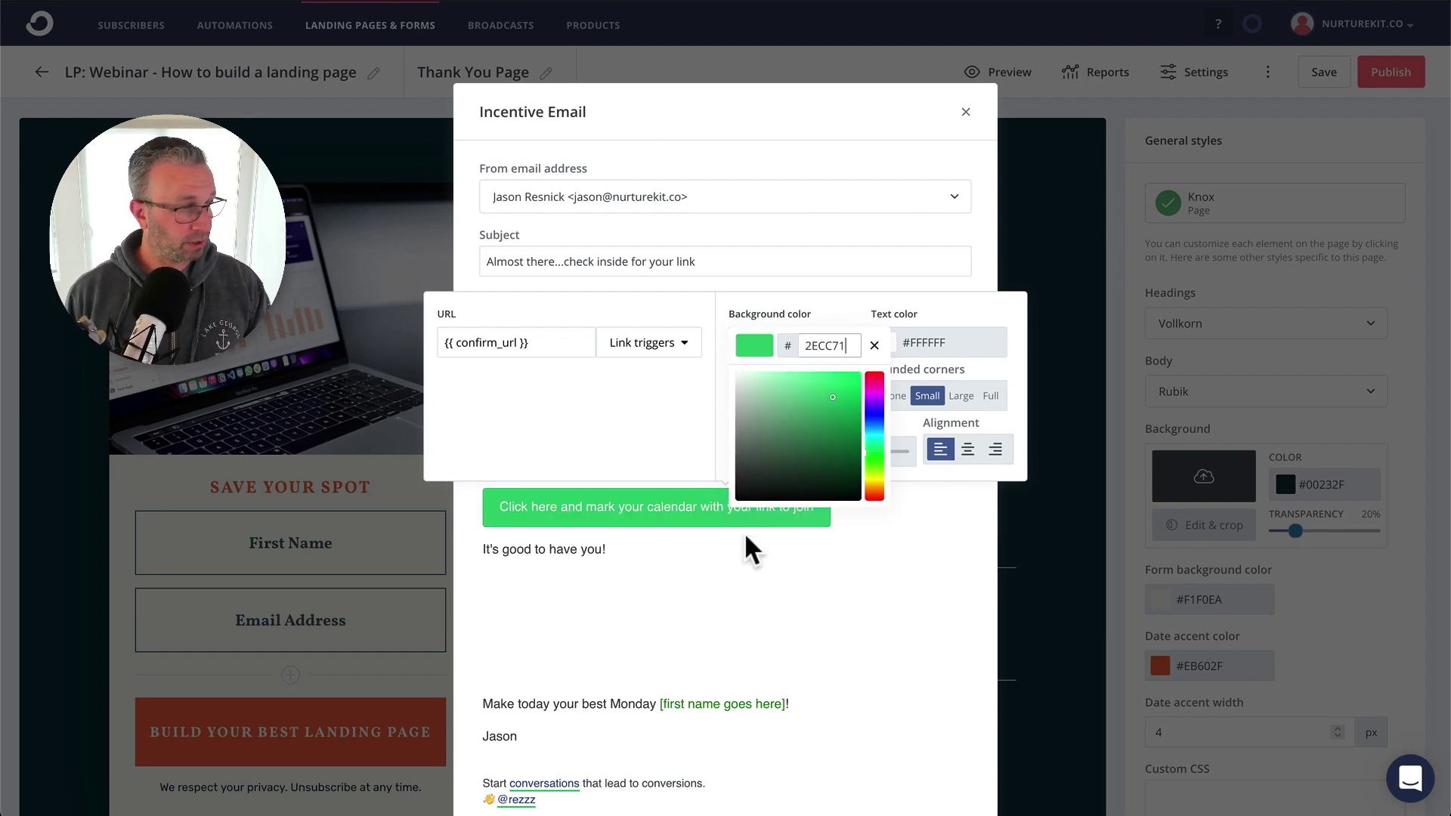
pyautogui.press('Return')
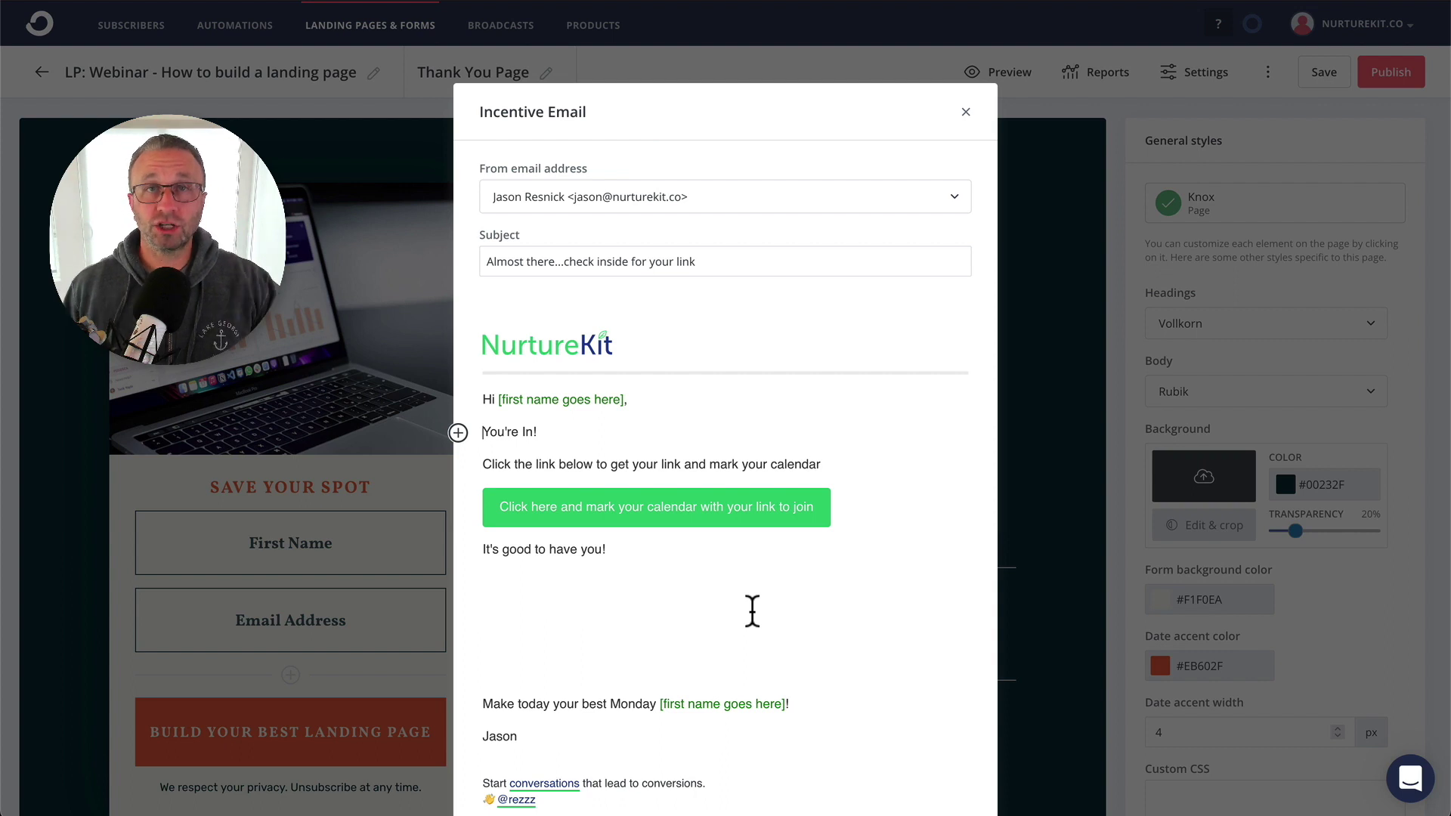